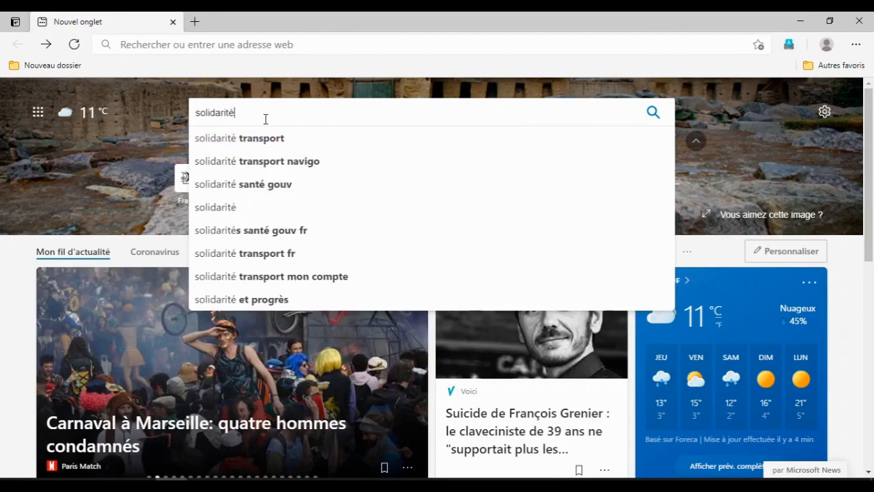
Search Bing for 'solidaritétransport' and scroll down to the solidaritetransport.fr result.
{"action": "type", "text": "nsport"}
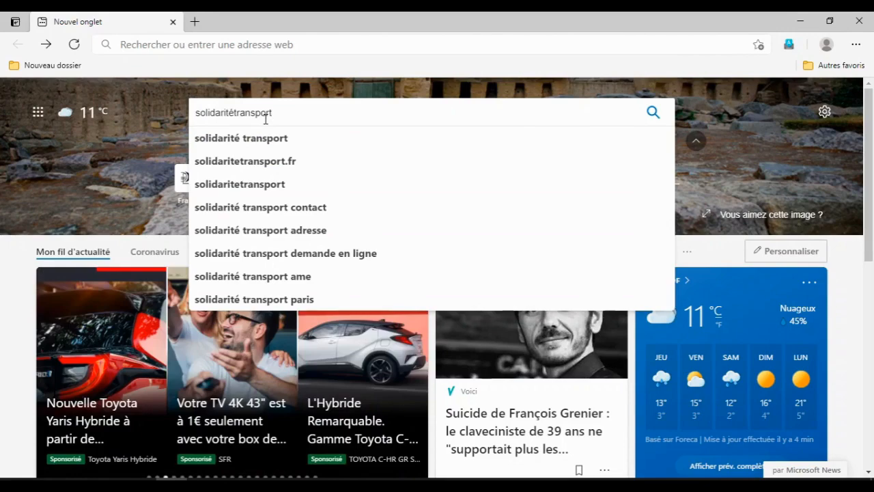
{"action": "key", "text": "Return"}
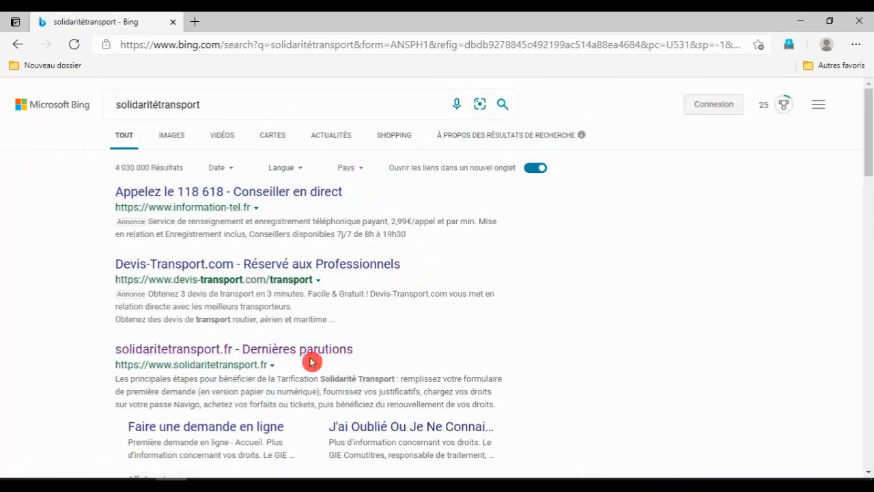
{"action": "scroll", "coordinate": [260, 358], "scroll_direction": "down", "scroll_amount": 2}
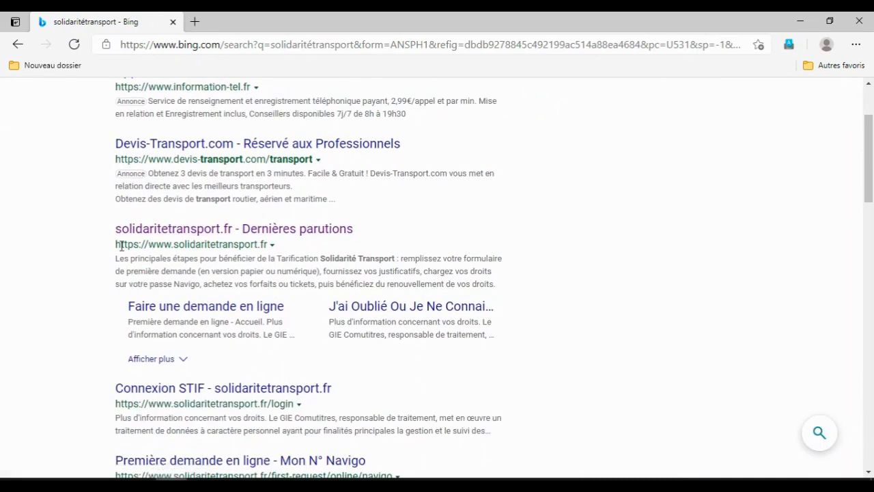
Open solidaritetransport.fr, mark its side menu and key links with the pen, then clear the annotations.
{"action": "left_click", "coordinate": [323, 235]}
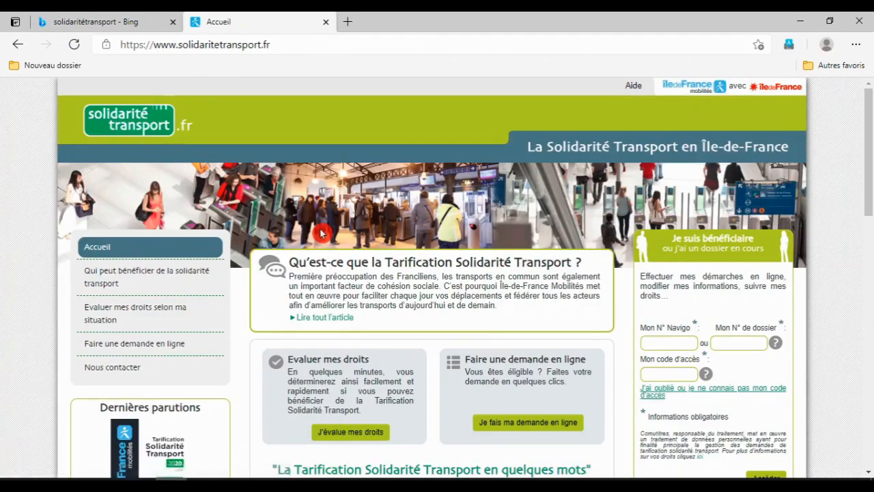
{"action": "scroll", "coordinate": [321, 233], "scroll_direction": "down", "scroll_amount": 2}
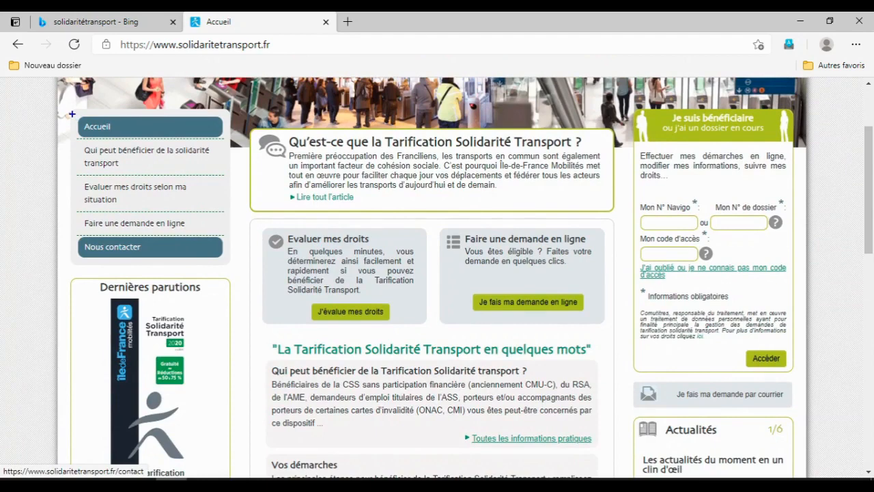
{"action": "mouse_move", "coordinate": [71, 114]}
{"action": "left_mouse_down"}
{"action": "mouse_move", "coordinate": [175, 226]}
{"action": "mouse_move", "coordinate": [243, 280]}
{"action": "left_mouse_up"}
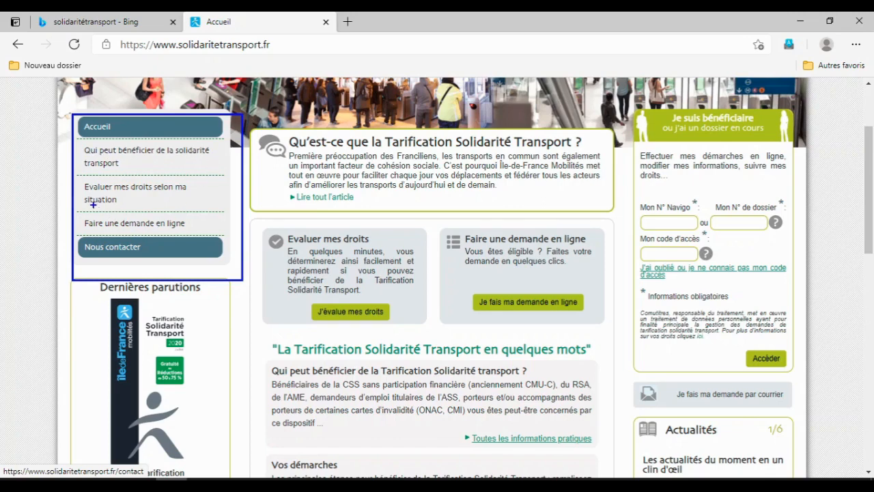
{"action": "left_click_drag", "start_coordinate": [85, 195], "coordinate": [107, 194]}
{"action": "left_click_drag", "start_coordinate": [81, 230], "coordinate": [186, 230]}
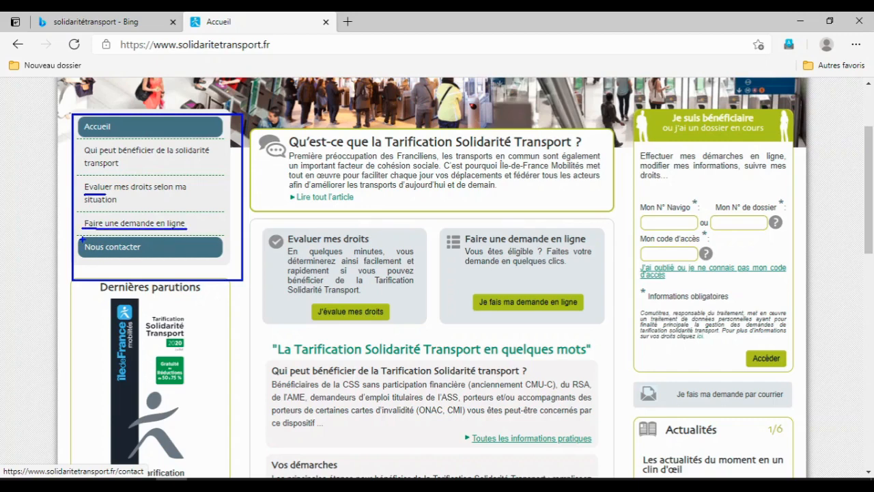
{"action": "mouse_move", "coordinate": [82, 240]}
{"action": "left_mouse_down"}
{"action": "mouse_move", "coordinate": [80, 254]}
{"action": "mouse_move", "coordinate": [132, 268]}
{"action": "mouse_move", "coordinate": [144, 243]}
{"action": "mouse_move", "coordinate": [77, 244]}
{"action": "left_mouse_up"}
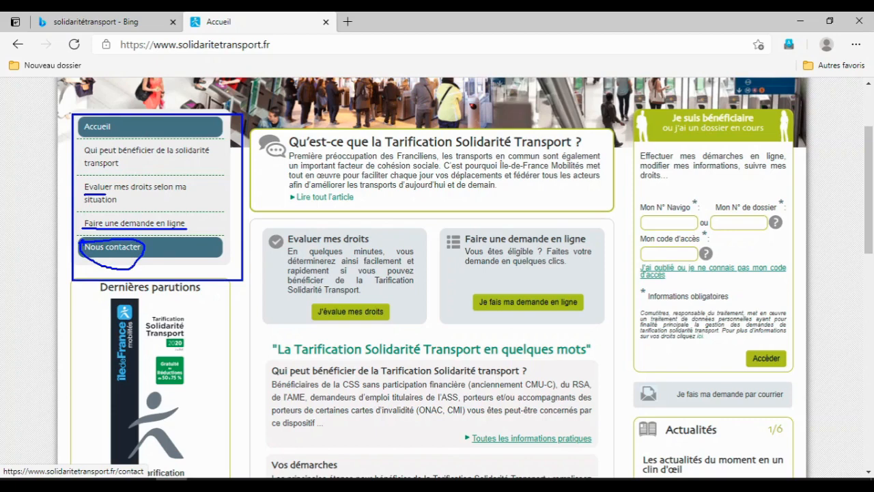
{"action": "key", "text": "e"}
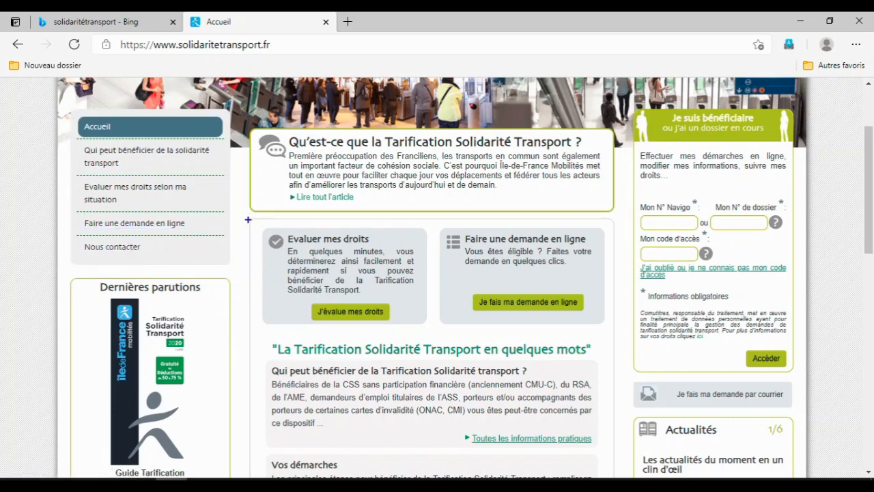
{"action": "mouse_move", "coordinate": [248, 219]}
{"action": "left_mouse_down"}
{"action": "mouse_move", "coordinate": [441, 311]}
{"action": "mouse_move", "coordinate": [623, 335]}
{"action": "left_mouse_up"}
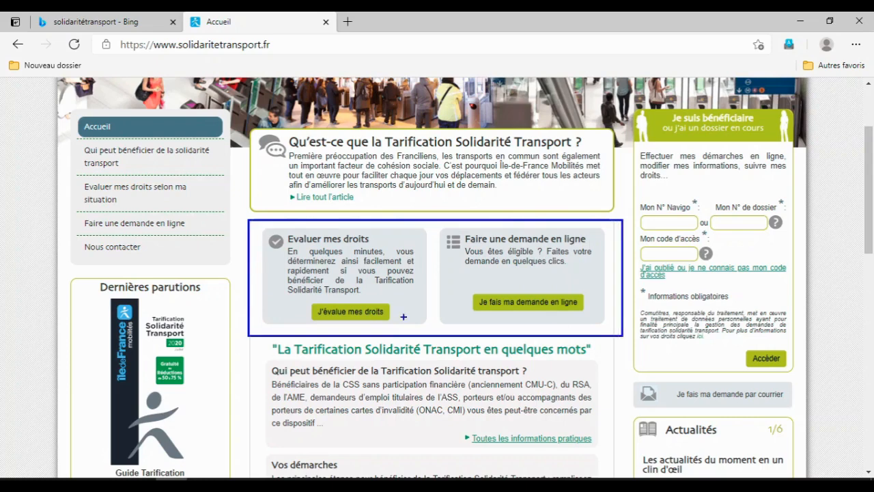
{"action": "mouse_move", "coordinate": [340, 304]}
{"action": "left_mouse_down"}
{"action": "mouse_move", "coordinate": [323, 315]}
{"action": "mouse_move", "coordinate": [362, 324]}
{"action": "mouse_move", "coordinate": [372, 308]}
{"action": "mouse_move", "coordinate": [333, 299]}
{"action": "left_mouse_up"}
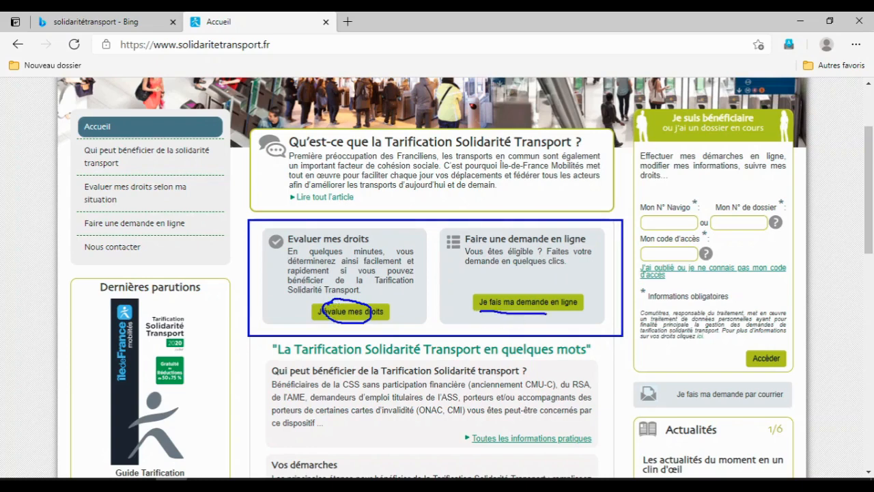
{"action": "left_click_drag", "start_coordinate": [481, 312], "coordinate": [555, 315]}
{"action": "key", "text": "Escape"}
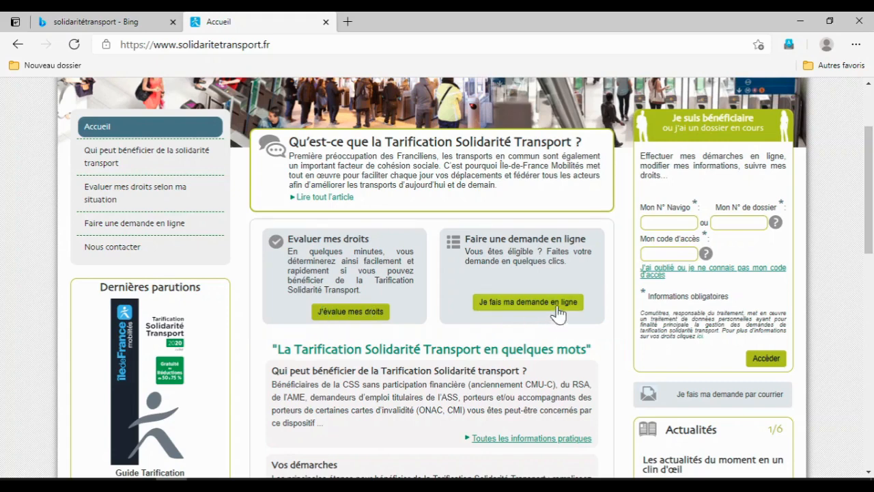
{"action": "mouse_move", "coordinate": [632, 116]}
{"action": "left_mouse_down"}
{"action": "mouse_move", "coordinate": [686, 295]}
{"action": "mouse_move", "coordinate": [807, 375]}
{"action": "left_mouse_up"}
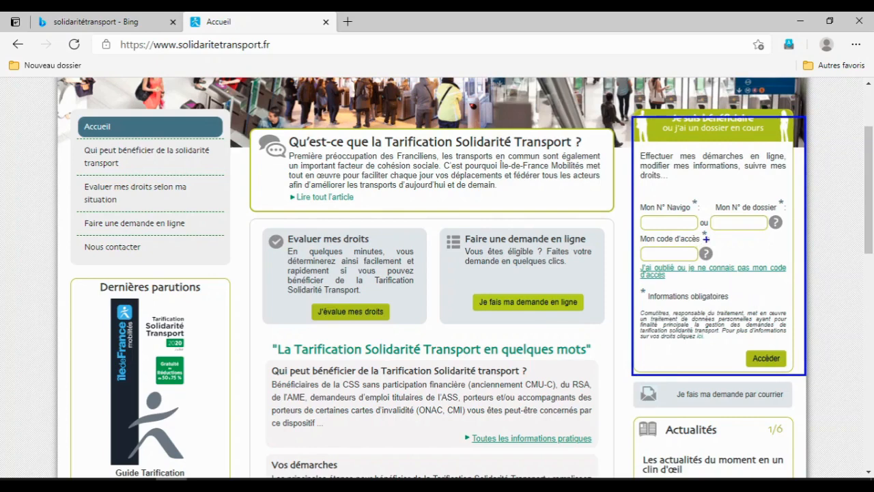
{"action": "key", "text": "Escape"}
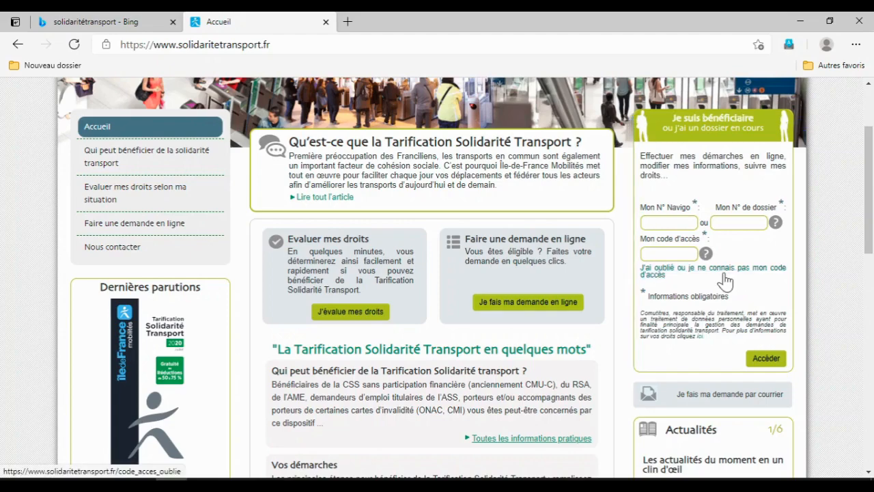
{"action": "scroll", "coordinate": [725, 280], "scroll_direction": "down", "scroll_amount": 1}
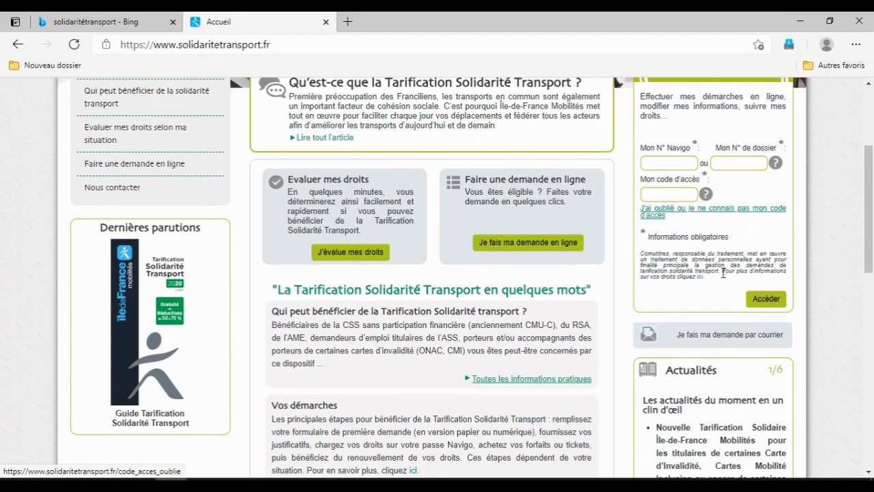
Open 'Je fais ma demande en ligne' and pen-frame the four-step procedure and its Navigo and file steps.
{"action": "left_click", "coordinate": [530, 243]}
{"action": "scroll", "coordinate": [574, 254], "scroll_direction": "down", "scroll_amount": 2}
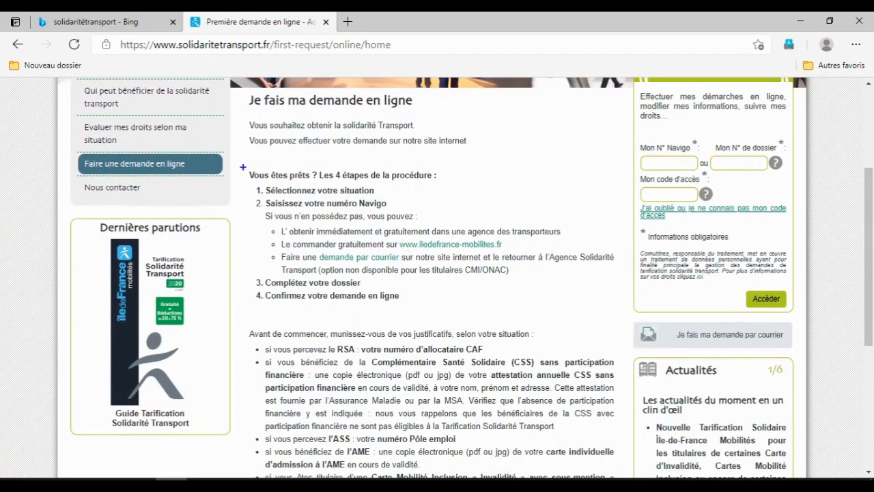
{"action": "left_click_drag", "start_coordinate": [242, 167], "coordinate": [442, 183]}
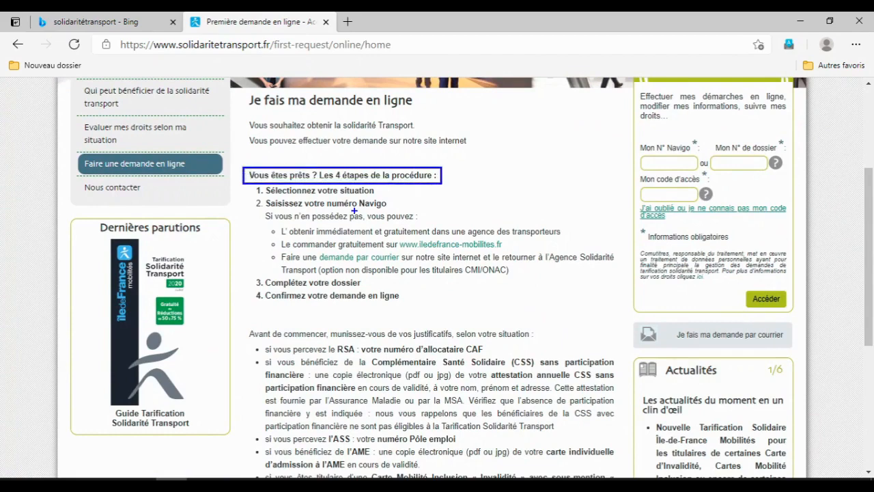
{"action": "key", "text": "Escape"}
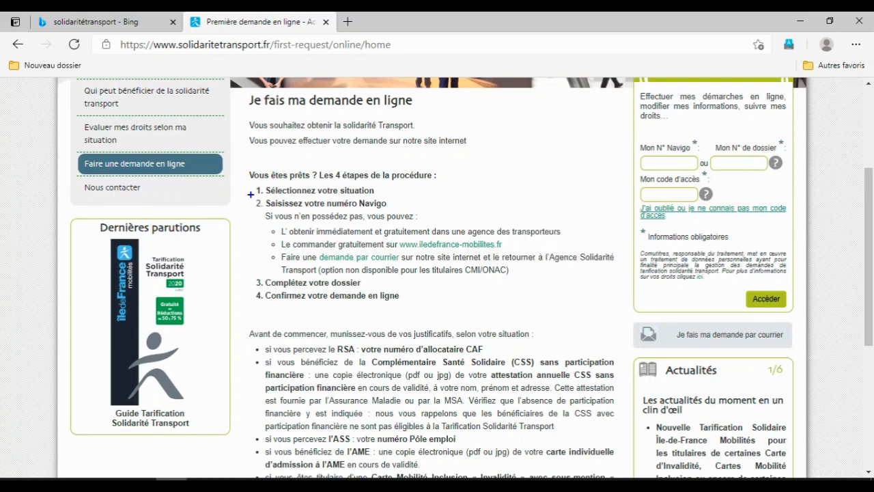
{"action": "mouse_move", "coordinate": [252, 196]}
{"action": "left_mouse_down"}
{"action": "mouse_move", "coordinate": [309, 210]}
{"action": "mouse_move", "coordinate": [408, 211]}
{"action": "left_mouse_up"}
{"action": "left_click_drag", "start_coordinate": [248, 273], "coordinate": [375, 289]}
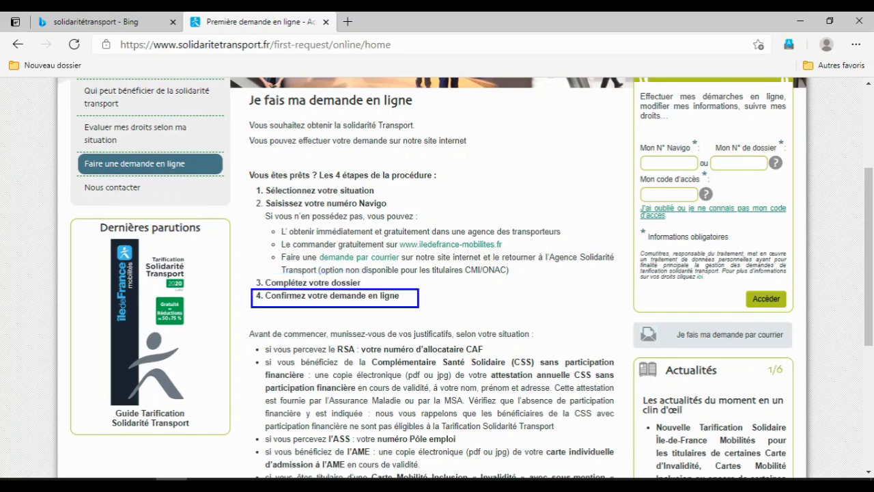
{"action": "scroll", "coordinate": [566, 269], "scroll_direction": "down", "scroll_amount": 5}
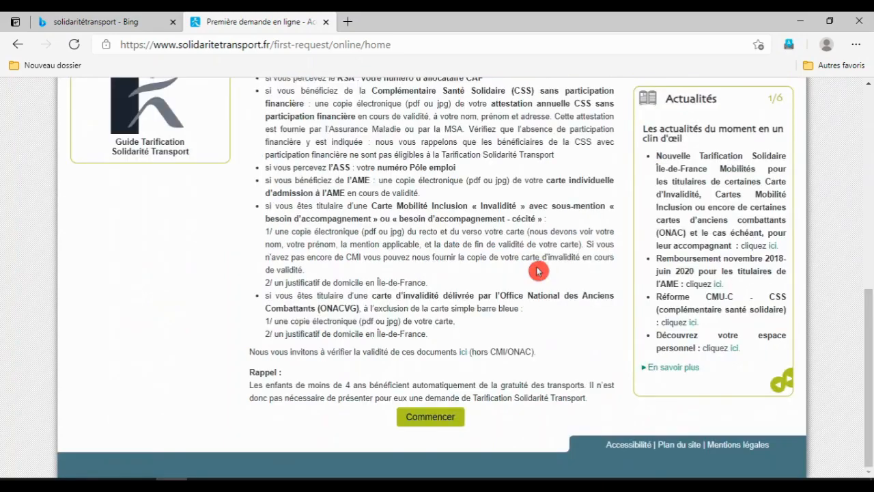
Start the application, choose 'Je bénéficie de la CSS sans participation financière' and continue.
{"action": "left_click", "coordinate": [429, 418]}
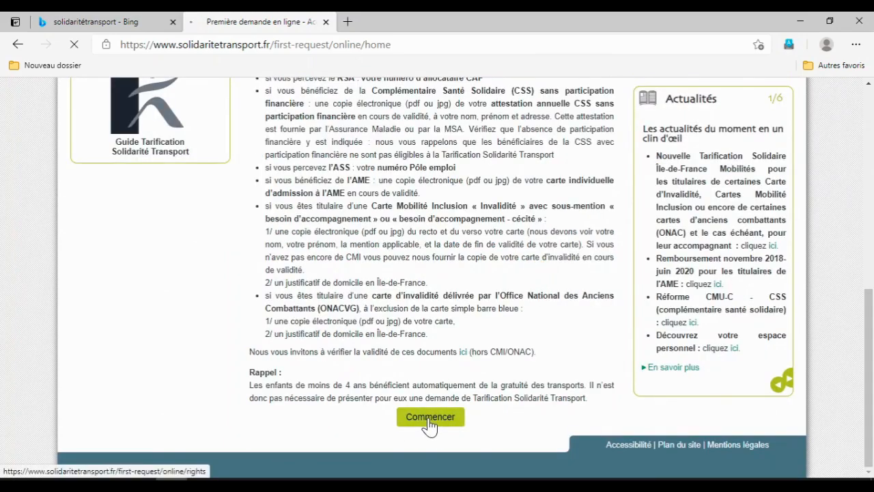
{"action": "scroll", "coordinate": [608, 309], "scroll_direction": "down", "scroll_amount": 1}
{"action": "scroll", "coordinate": [608, 308], "scroll_direction": "down", "scroll_amount": 2}
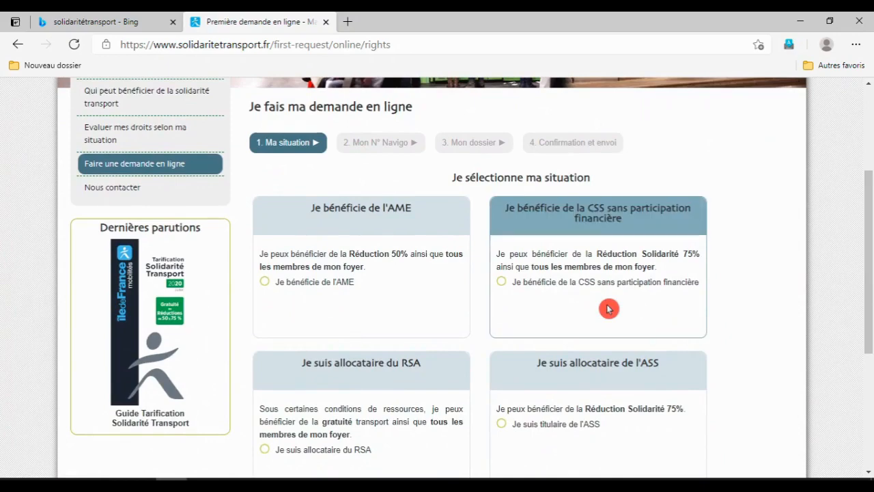
{"action": "scroll", "coordinate": [496, 312], "scroll_direction": "down", "scroll_amount": 1}
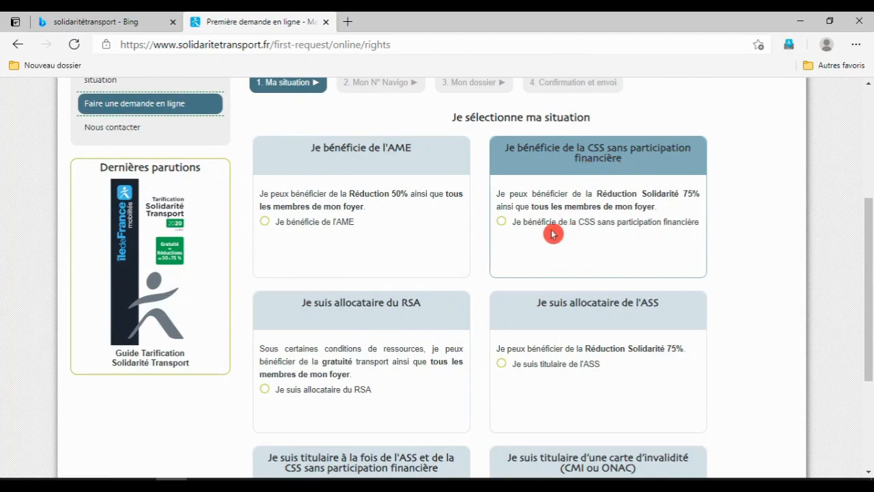
{"action": "left_click", "coordinate": [502, 224]}
{"action": "scroll", "coordinate": [595, 231], "scroll_direction": "down", "scroll_amount": 3}
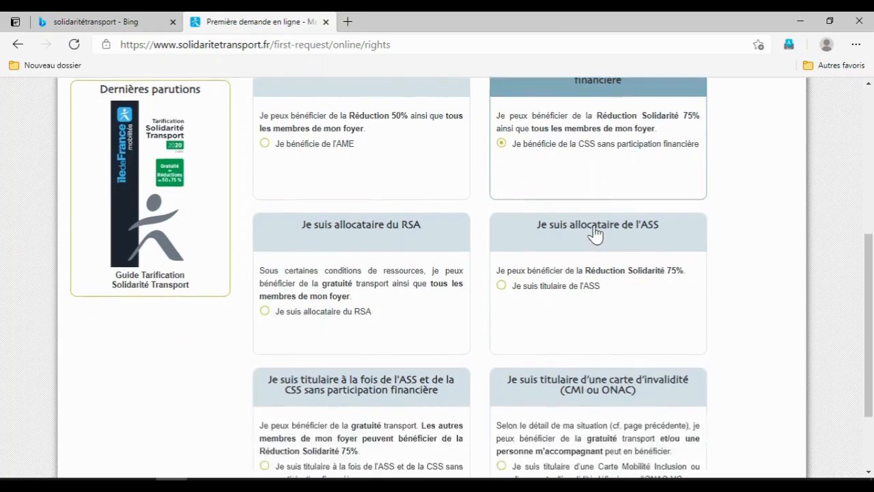
{"action": "left_click", "coordinate": [610, 249]}
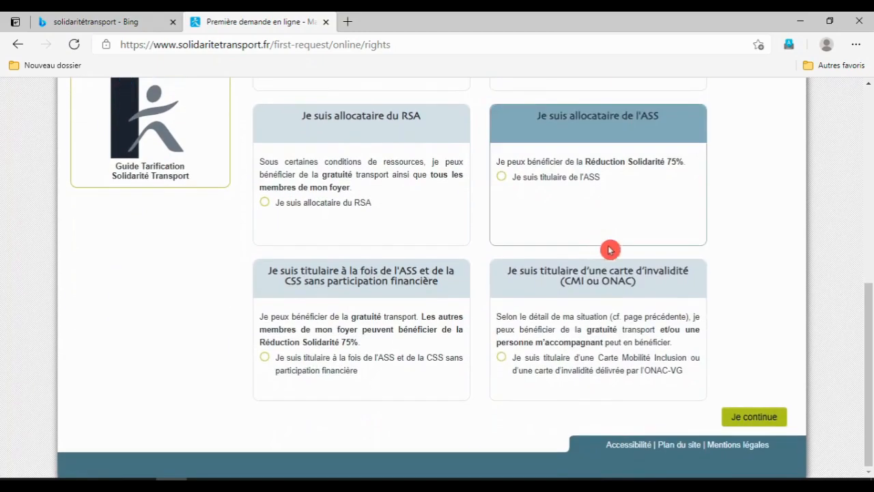
{"action": "left_click", "coordinate": [754, 418]}
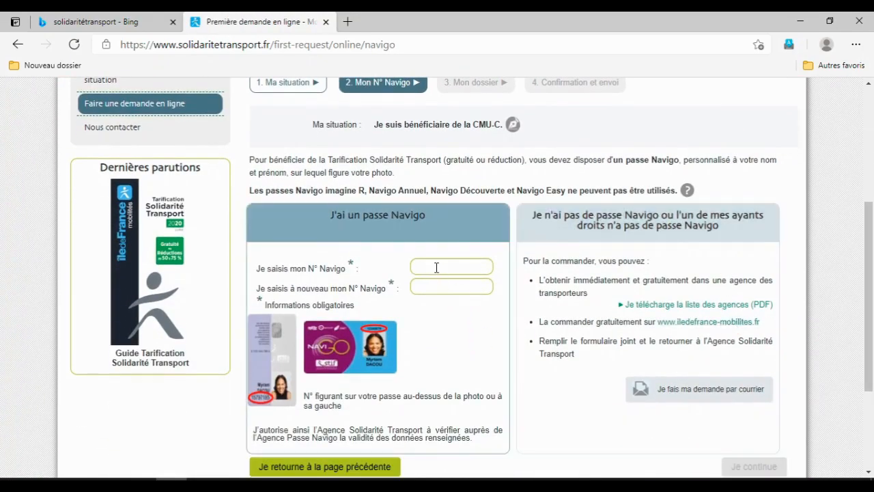
Enter the Navigo pass number in both N° Navigo fields and continue to Mon dossier.
{"action": "left_click", "coordinate": [438, 266]}
{"action": "type", "text": "12345678"}
{"action": "left_click", "coordinate": [456, 287]}
{"action": "type", "text": "12345678"}
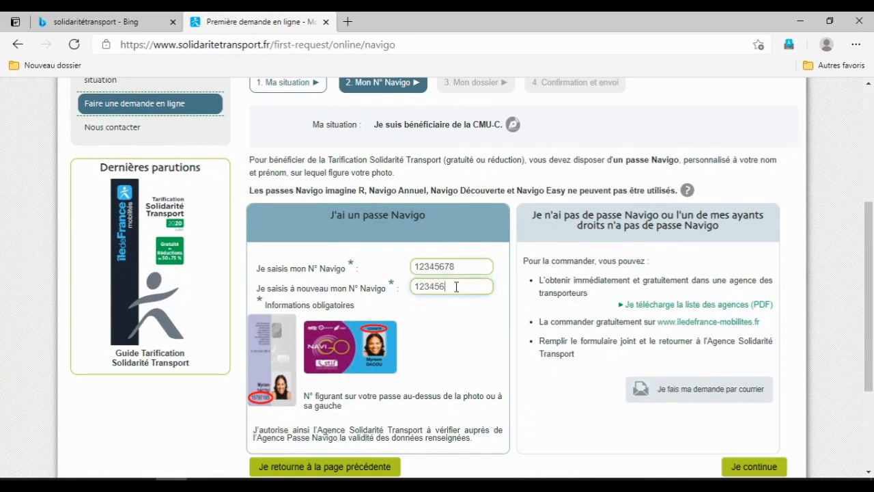
{"action": "scroll", "coordinate": [465, 288], "scroll_direction": "down", "scroll_amount": 3}
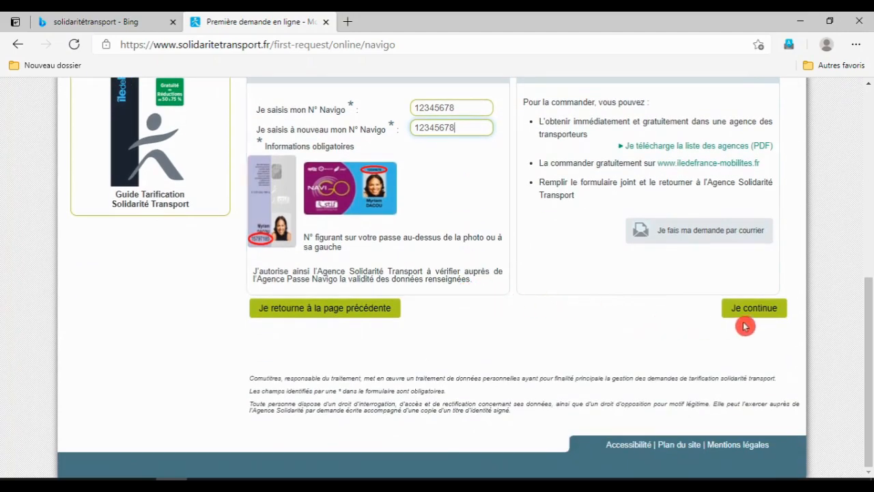
{"action": "left_click", "coordinate": [752, 311]}
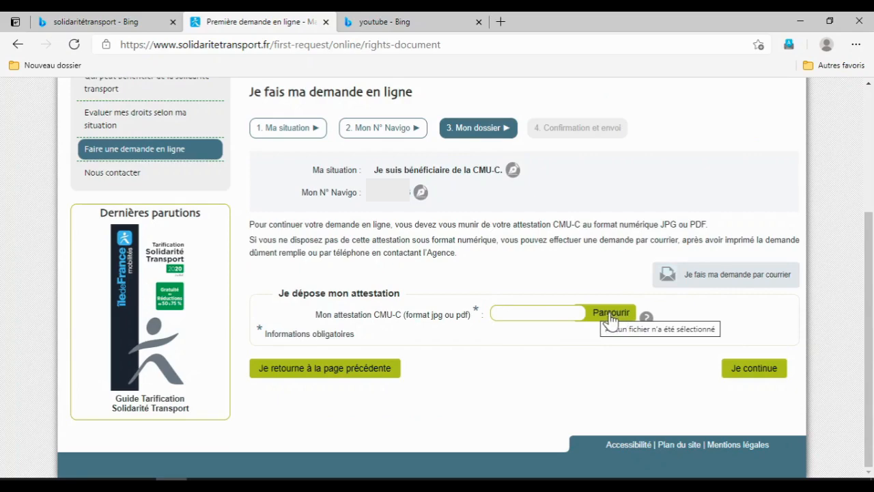
Attach the Attestation CSS PDF as the CMU-C attestation and continue to the personal-details form.
{"action": "left_click", "coordinate": [613, 318]}
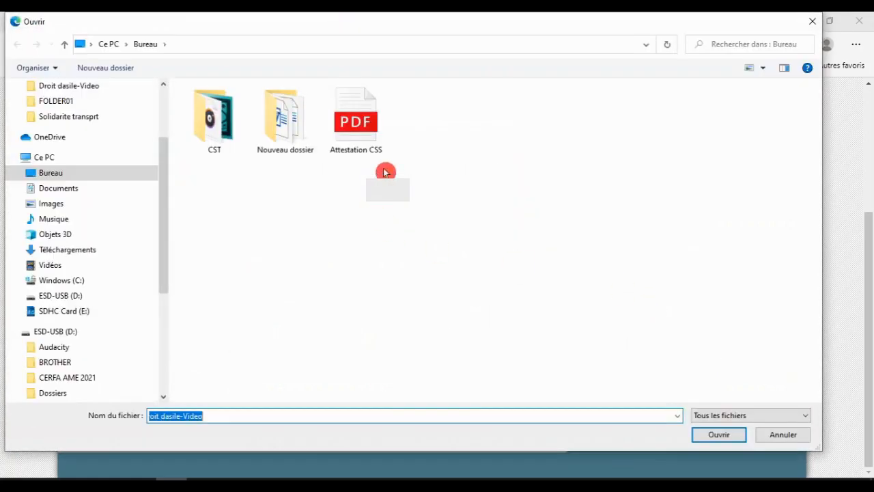
{"action": "left_click", "coordinate": [356, 123]}
{"action": "left_click", "coordinate": [727, 436]}
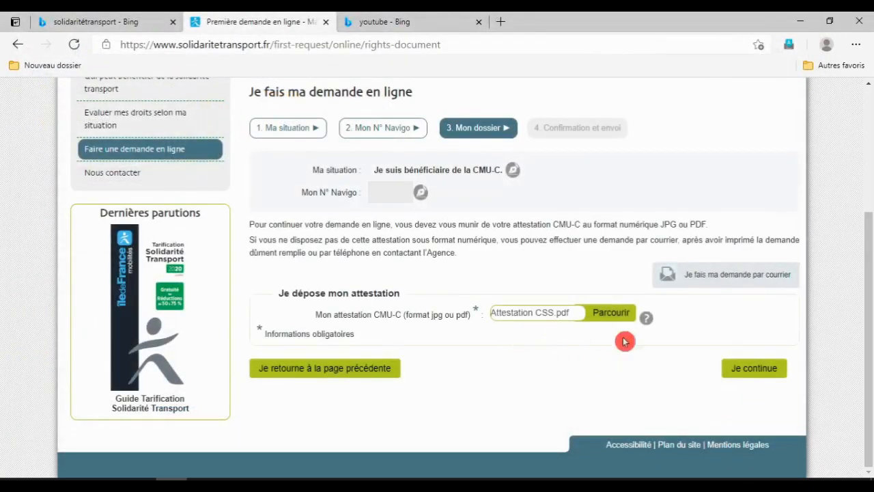
{"action": "left_click", "coordinate": [757, 372]}
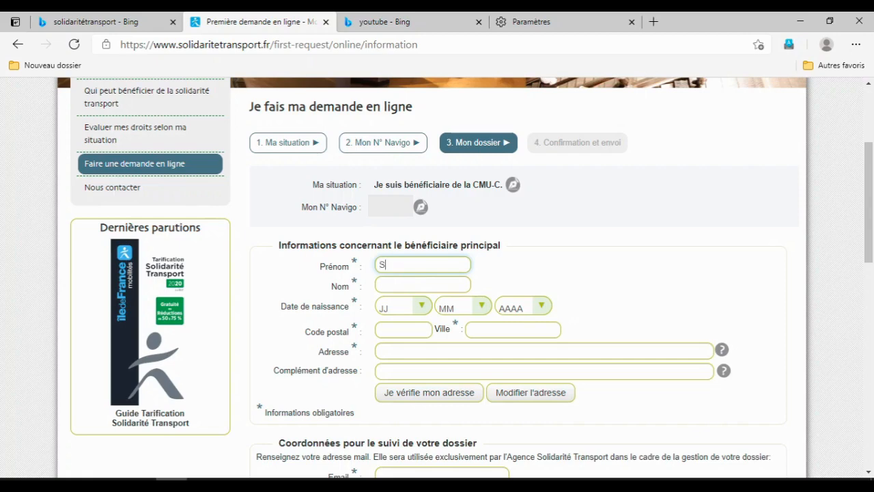
Enter the beneficiary's first name and surname.
{"action": "left_click", "coordinate": [410, 285]}
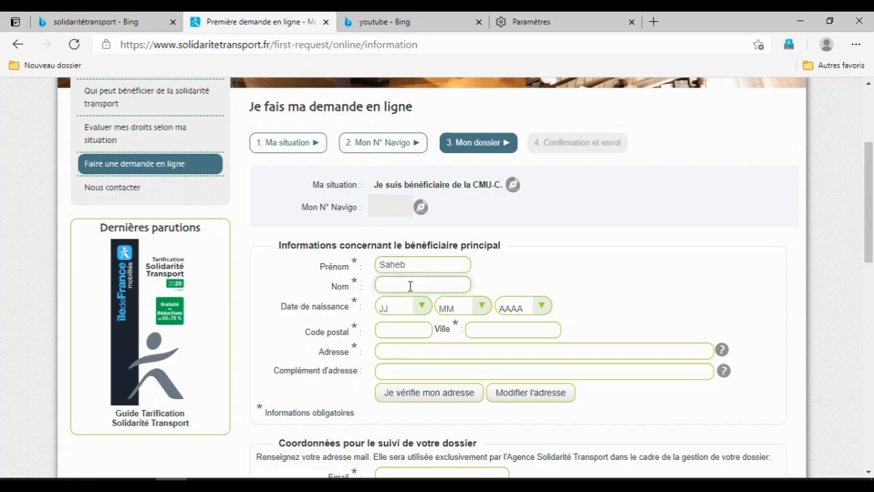
Set the birth date to 01/01/1970 in the day, month and year lists.
{"action": "left_click", "coordinate": [417, 311]}
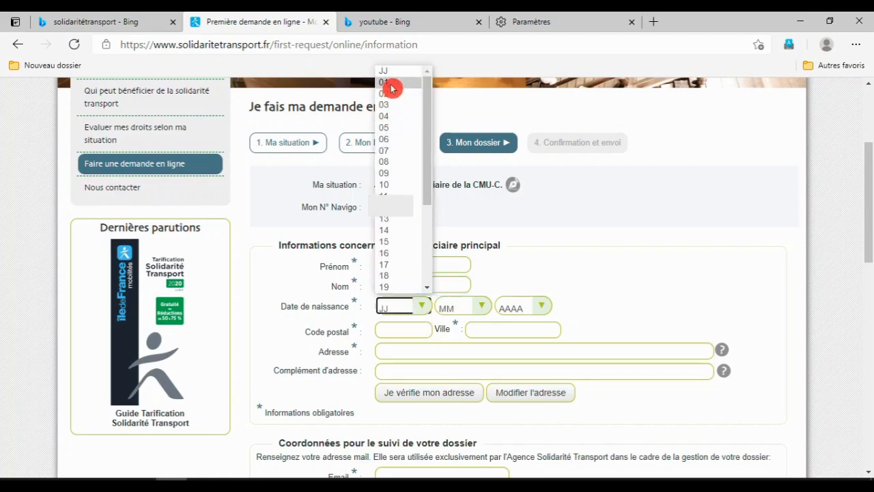
{"action": "left_click", "coordinate": [388, 82]}
{"action": "left_click", "coordinate": [484, 318]}
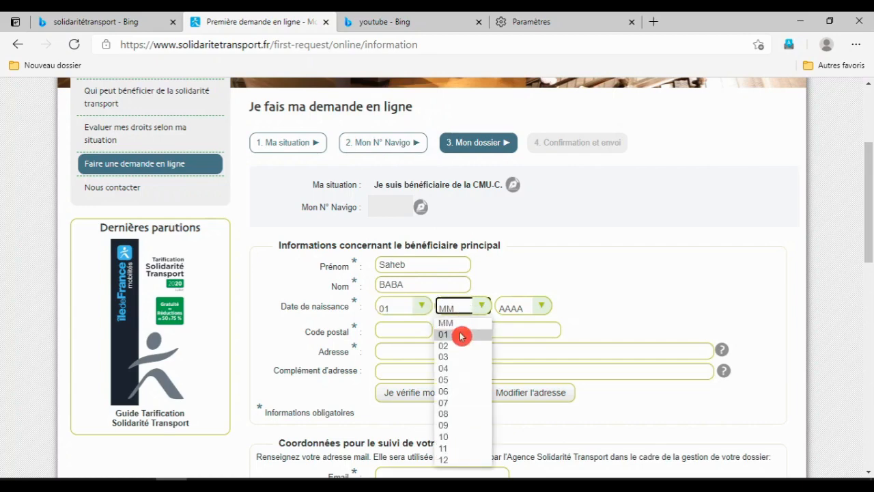
{"action": "left_click", "coordinate": [459, 338]}
{"action": "left_click", "coordinate": [542, 309]}
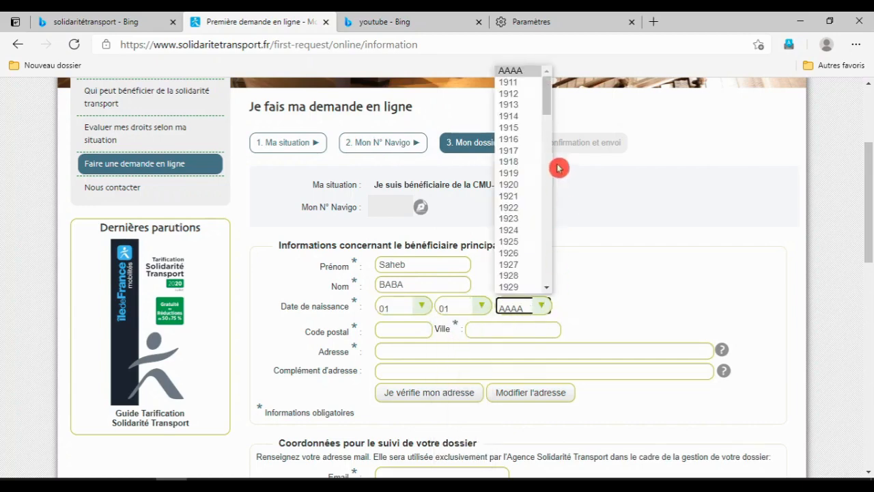
{"action": "scroll", "coordinate": [540, 225], "scroll_direction": "down", "scroll_amount": 14}
{"action": "left_click", "coordinate": [526, 287]}
Fill in the postal code, city, street address and address complement.
{"action": "left_click", "coordinate": [398, 330]}
{"action": "type", "text": "9"}
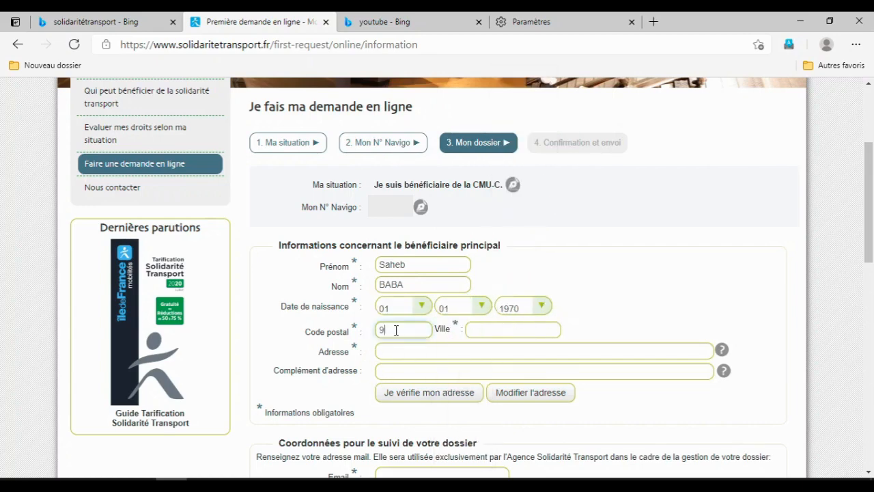
{"action": "type", "text": "4300"}
{"action": "left_click", "coordinate": [485, 332]}
{"action": "type", "text": "Vincennes"}
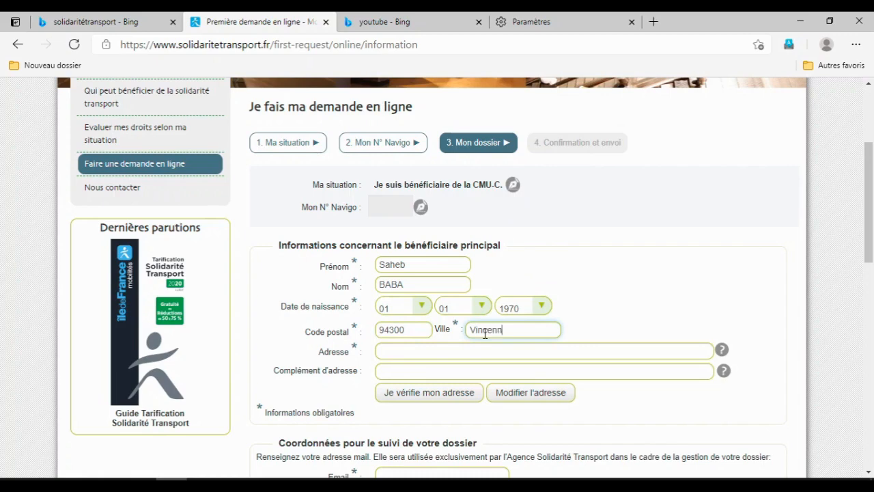
{"action": "left_click", "coordinate": [424, 353]}
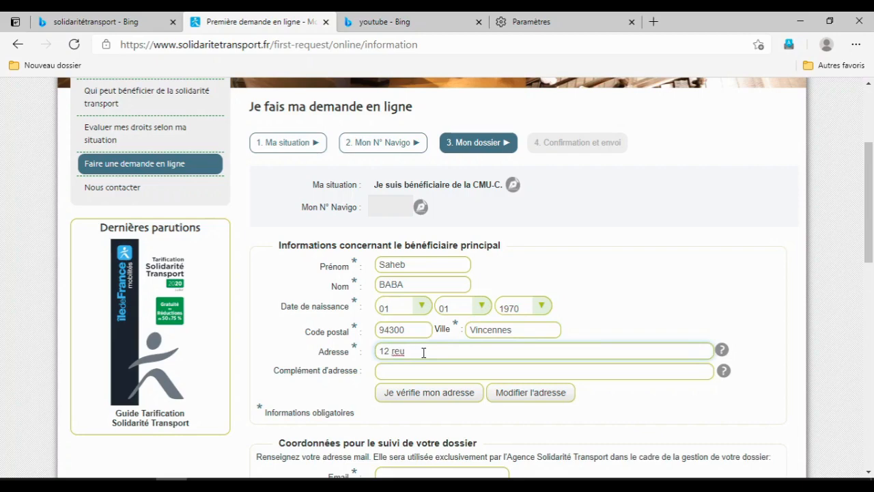
{"action": "left_click", "coordinate": [437, 371]}
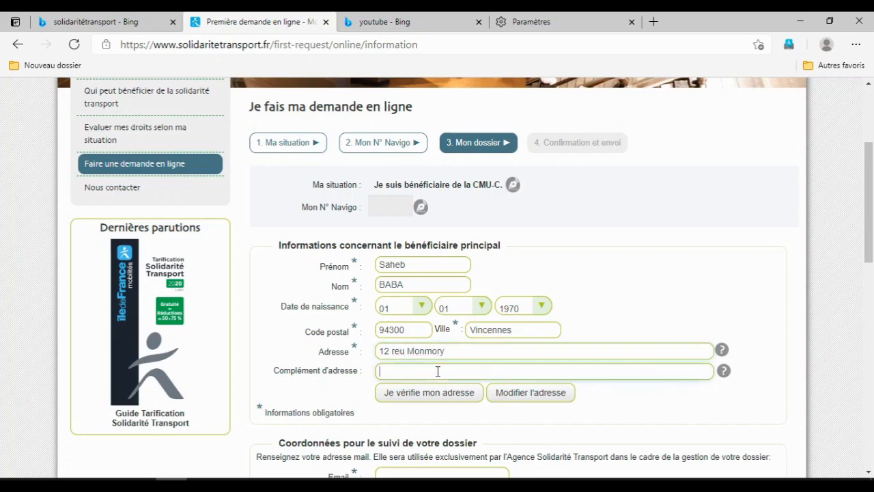
{"action": "type", "text": "Chez Dom'AsileN° 10000"}
Validate the normalised address and enter the contact e-mail in both Email fields.
{"action": "mouse_move", "coordinate": [716, 351]}
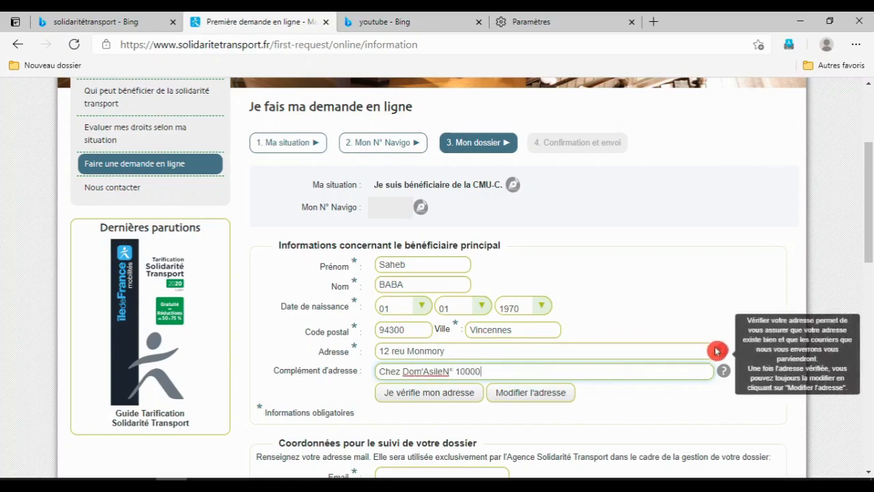
{"action": "scroll", "coordinate": [716, 351], "scroll_direction": "down", "scroll_amount": 2}
{"action": "key", "text": "Tab"}
{"action": "scroll", "coordinate": [580, 328], "scroll_direction": "down", "scroll_amount": 1}
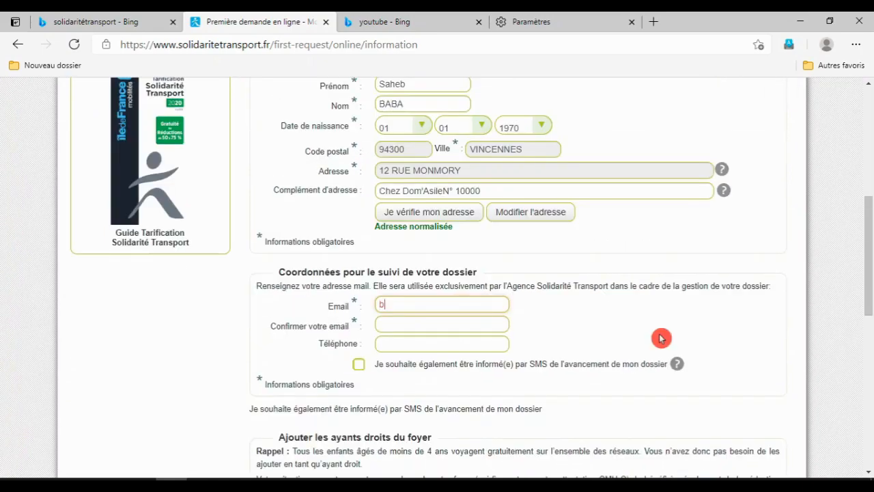
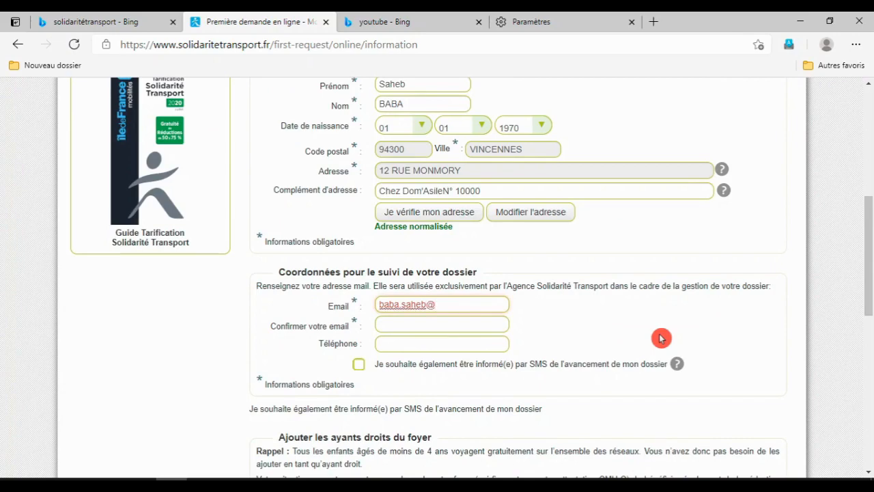
{"action": "left_click", "coordinate": [440, 326]}
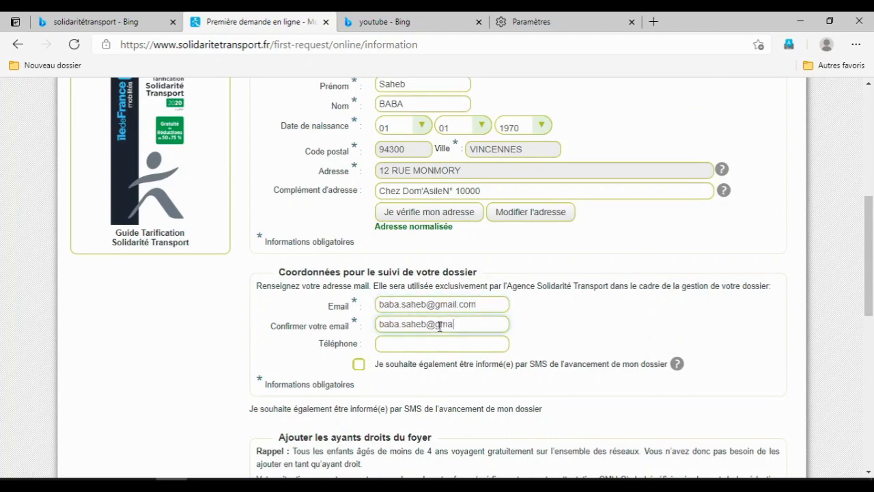
Enter the phone number and opt in to SMS updates about the request.
{"action": "left_click", "coordinate": [428, 348]}
{"action": "type", "text": "070"}
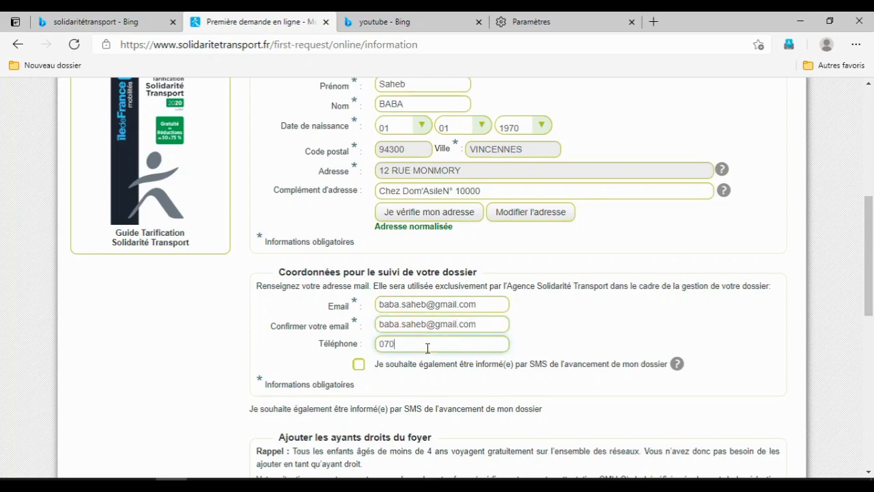
{"action": "type", "text": "0000000"}
{"action": "scroll", "coordinate": [591, 375], "scroll_direction": "down", "scroll_amount": 2}
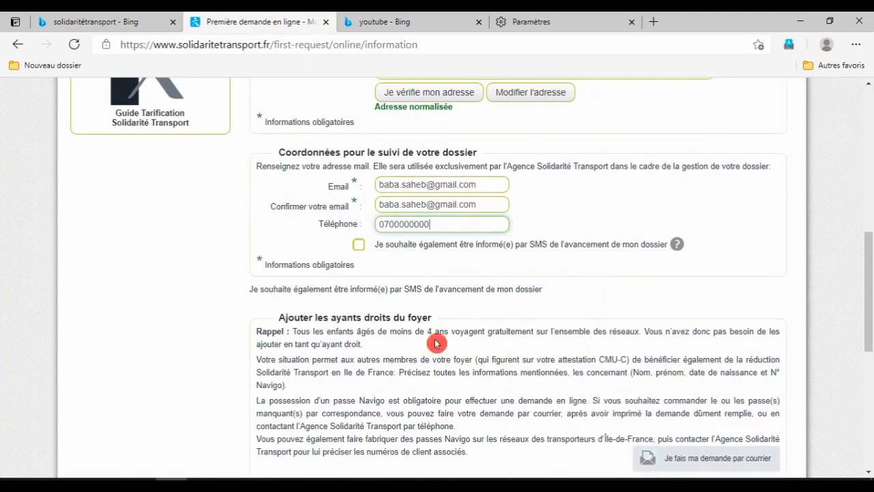
{"action": "left_click", "coordinate": [357, 246]}
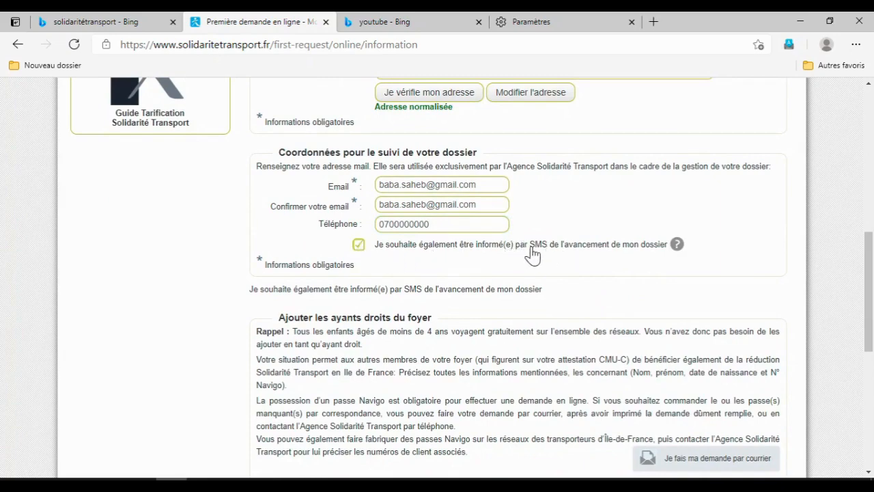
Skip 'Ajouter un ayant droit' and continue to step 4, Confirmation et envoi.
{"action": "scroll", "coordinate": [601, 262], "scroll_direction": "down", "scroll_amount": 2}
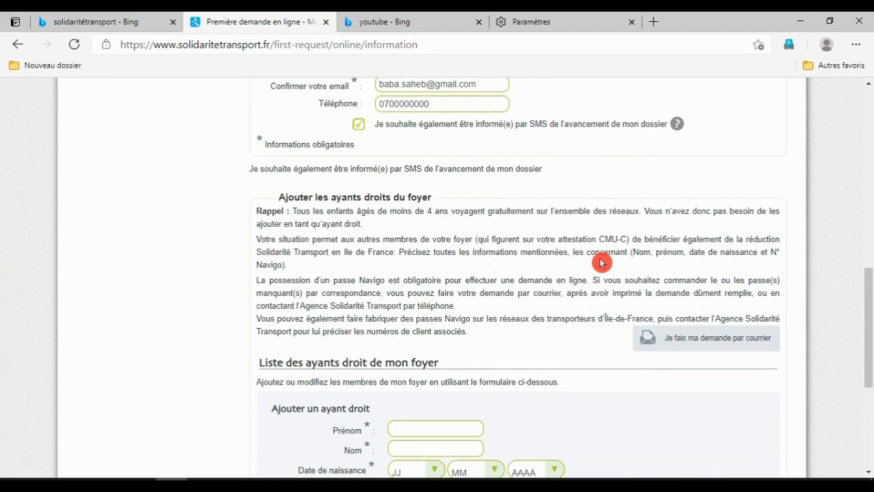
{"action": "scroll", "coordinate": [602, 263], "scroll_direction": "down", "scroll_amount": 3}
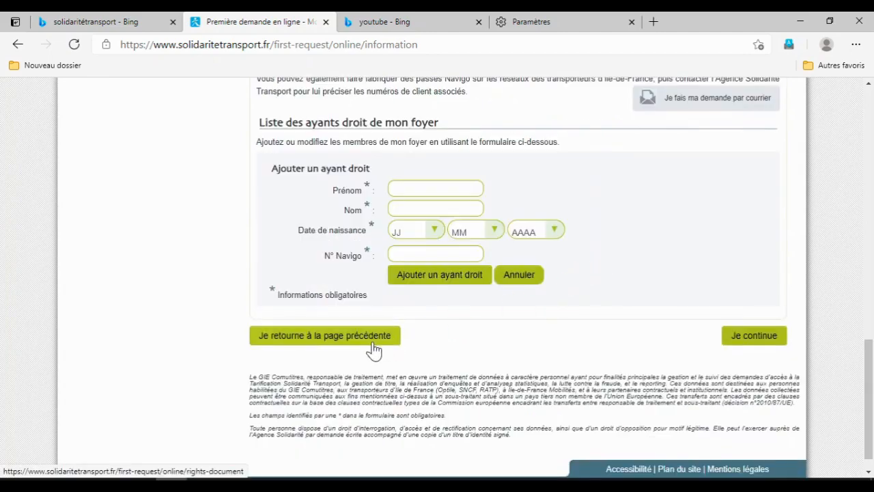
{"action": "mouse_move", "coordinate": [249, 114]}
{"action": "left_mouse_down"}
{"action": "mouse_move", "coordinate": [490, 228]}
{"action": "mouse_move", "coordinate": [731, 294]}
{"action": "mouse_move", "coordinate": [792, 344]}
{"action": "mouse_move", "coordinate": [812, 345]}
{"action": "mouse_move", "coordinate": [798, 355]}
{"action": "left_mouse_up"}
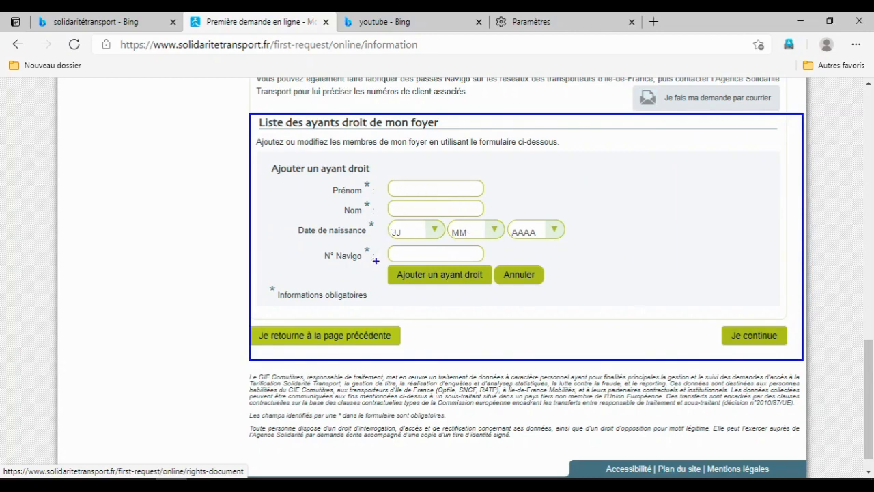
{"action": "left_click_drag", "start_coordinate": [402, 255], "coordinate": [438, 255]}
{"action": "key", "text": "Escape"}
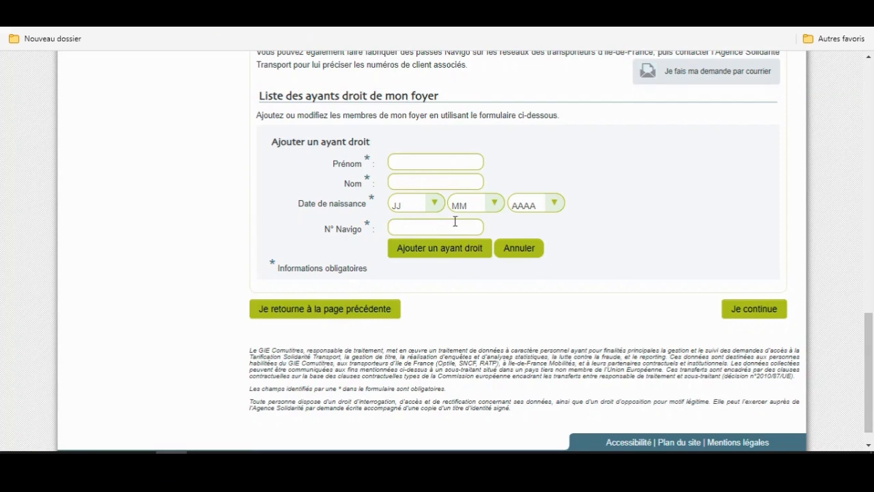
{"action": "scroll", "coordinate": [576, 280], "scroll_direction": "down", "scroll_amount": 1}
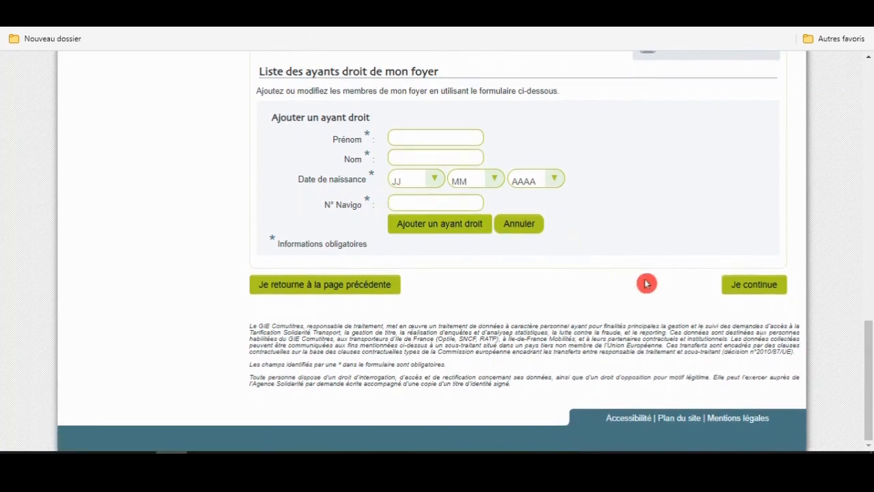
{"action": "left_click", "coordinate": [753, 291]}
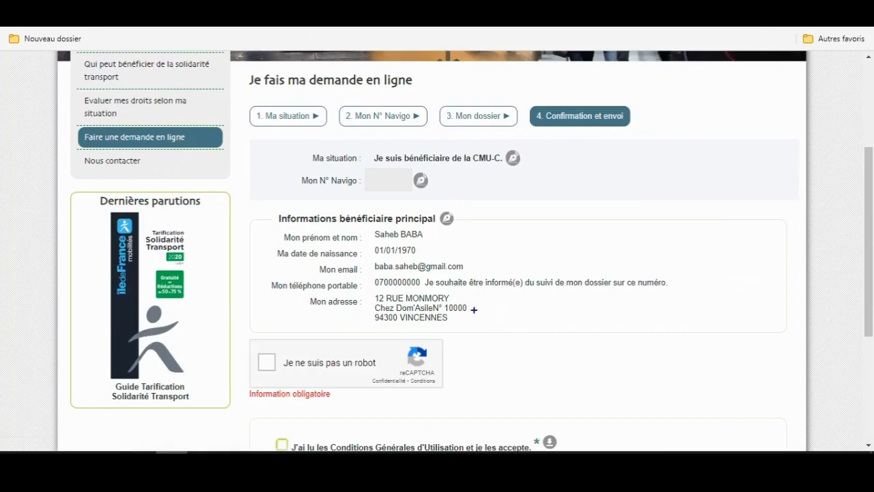
Tick the 'Je ne suis pas un robot' reCAPTCHA and accept the CGU on the summary.
{"action": "mouse_move", "coordinate": [268, 205]}
{"action": "left_mouse_down"}
{"action": "mouse_move", "coordinate": [321, 270]}
{"action": "mouse_move", "coordinate": [569, 327]}
{"action": "mouse_move", "coordinate": [680, 332]}
{"action": "left_mouse_up"}
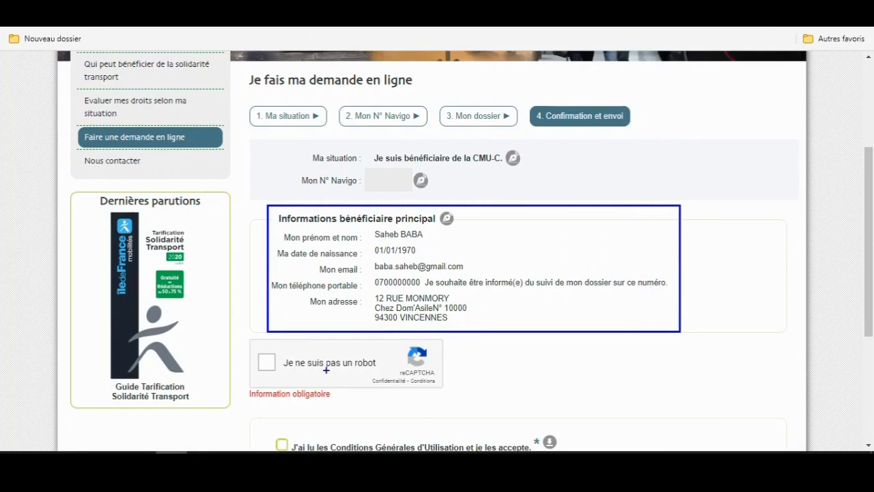
{"action": "key", "text": "Escape"}
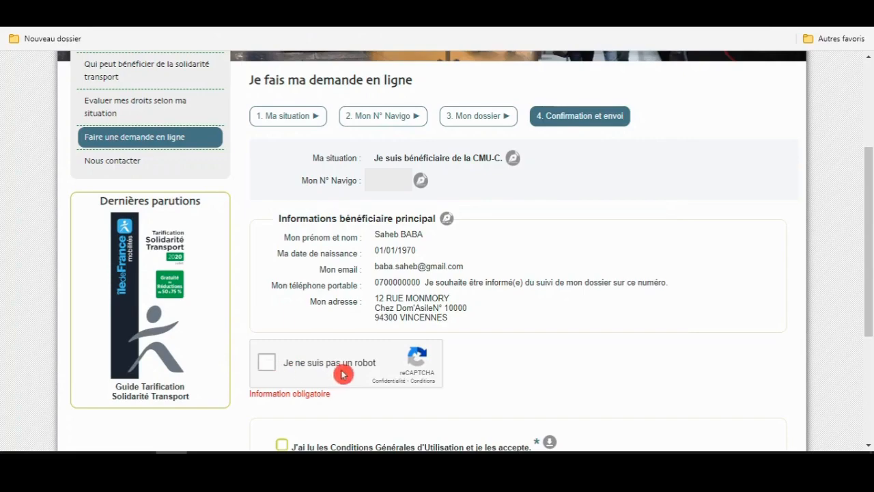
{"action": "left_click", "coordinate": [322, 366]}
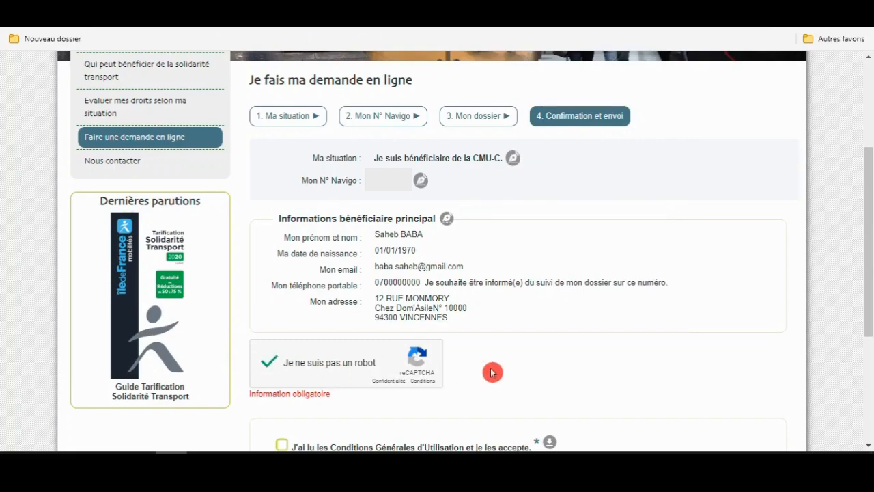
{"action": "scroll", "coordinate": [503, 368], "scroll_direction": "down", "scroll_amount": 2}
{"action": "scroll", "coordinate": [503, 368], "scroll_direction": "down", "scroll_amount": 1}
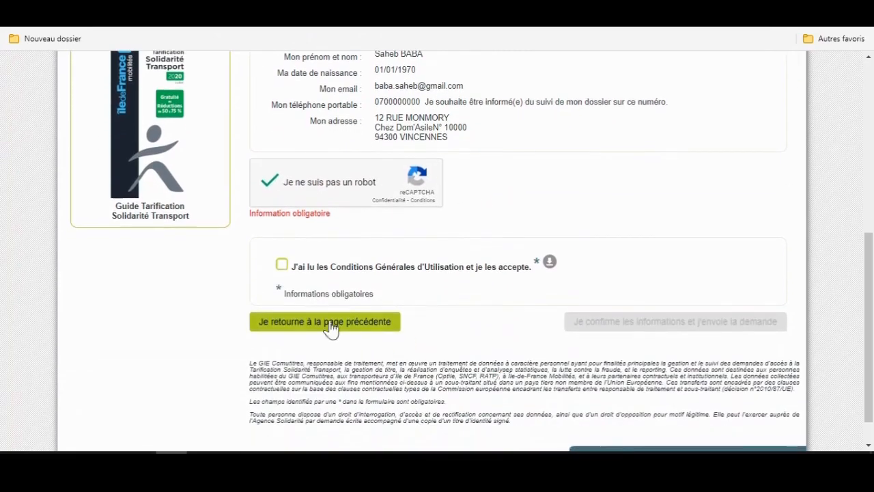
{"action": "left_click", "coordinate": [283, 266]}
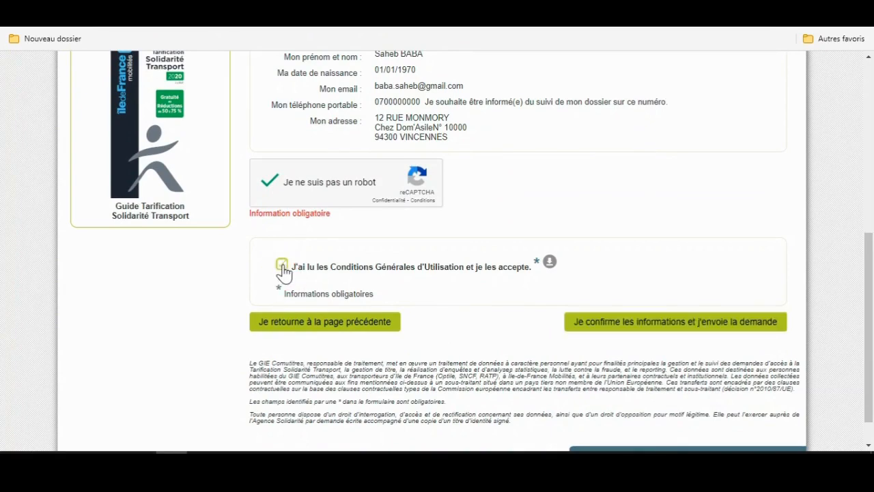
{"action": "scroll", "coordinate": [706, 247], "scroll_direction": "down", "scroll_amount": 1}
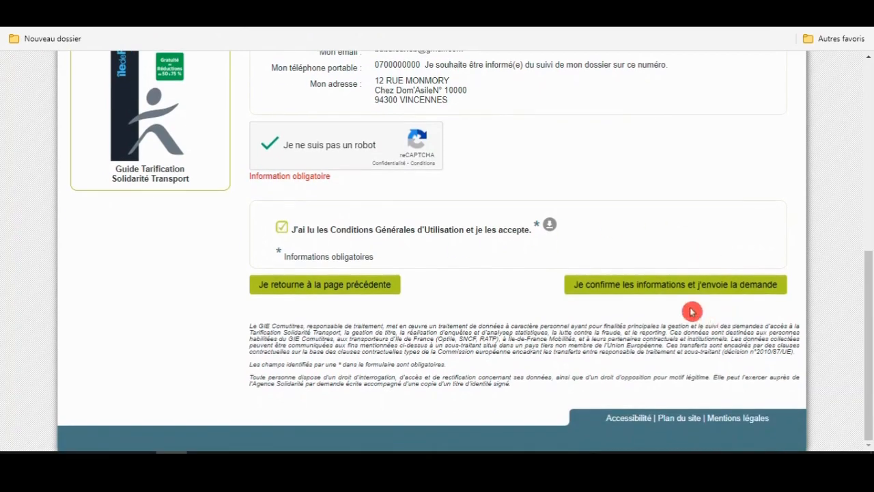